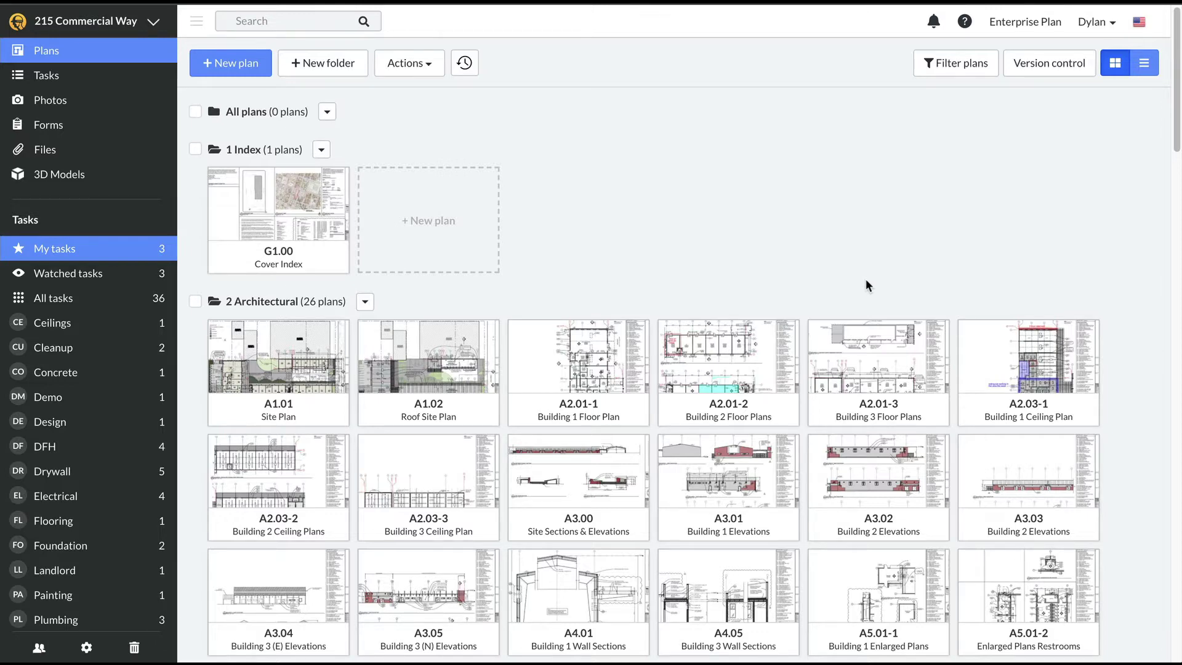
Upload Architectural.pdf as a new plan set and let Fieldwire process its 8 sheets.
left_click(219, 67)
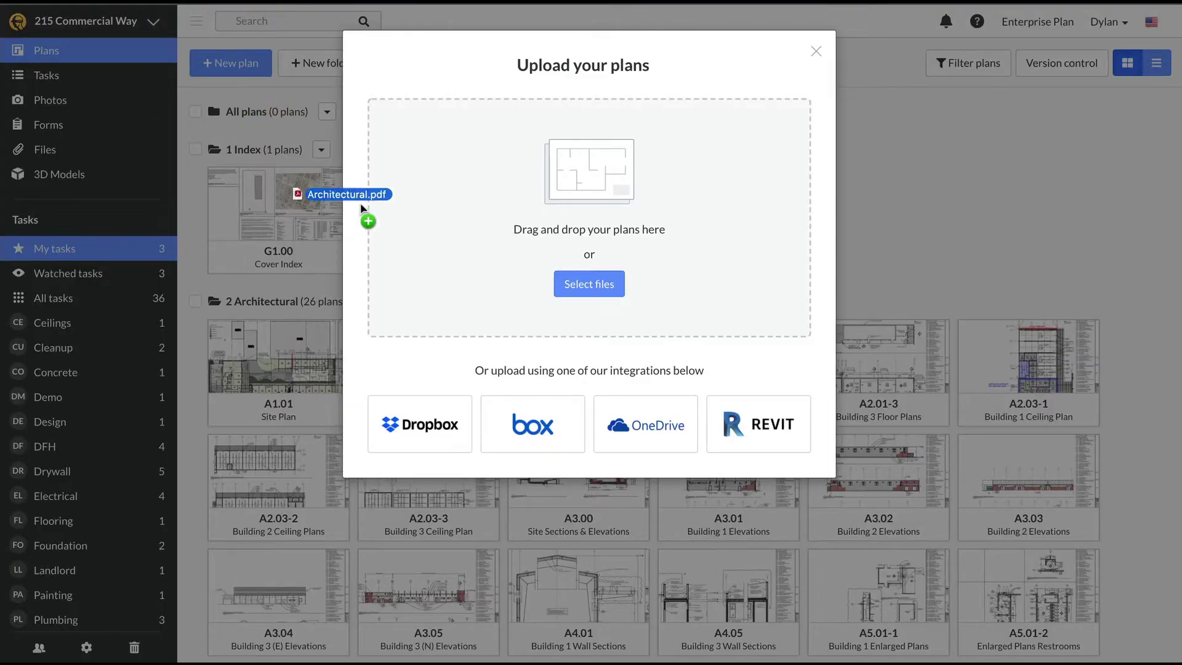
left_click_drag(370, 217, 604, 237)
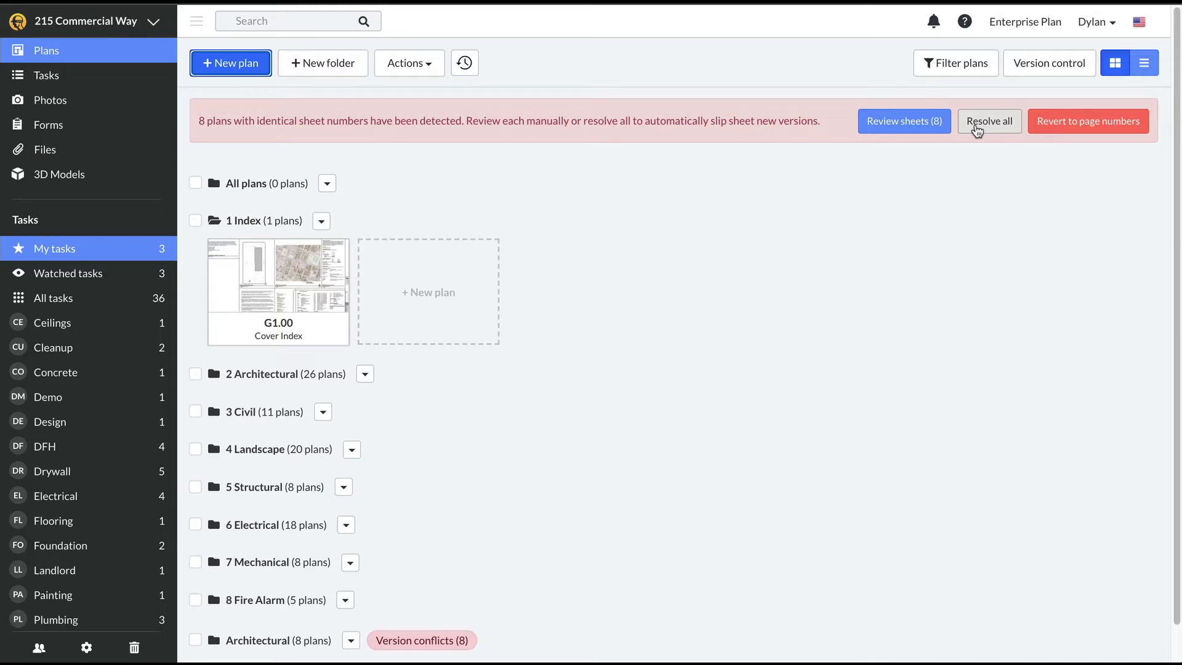
Keep sheet A1.02's original number, add A1.02 and A2.01-2 as new versions, then Resolve all.
left_click(893, 125)
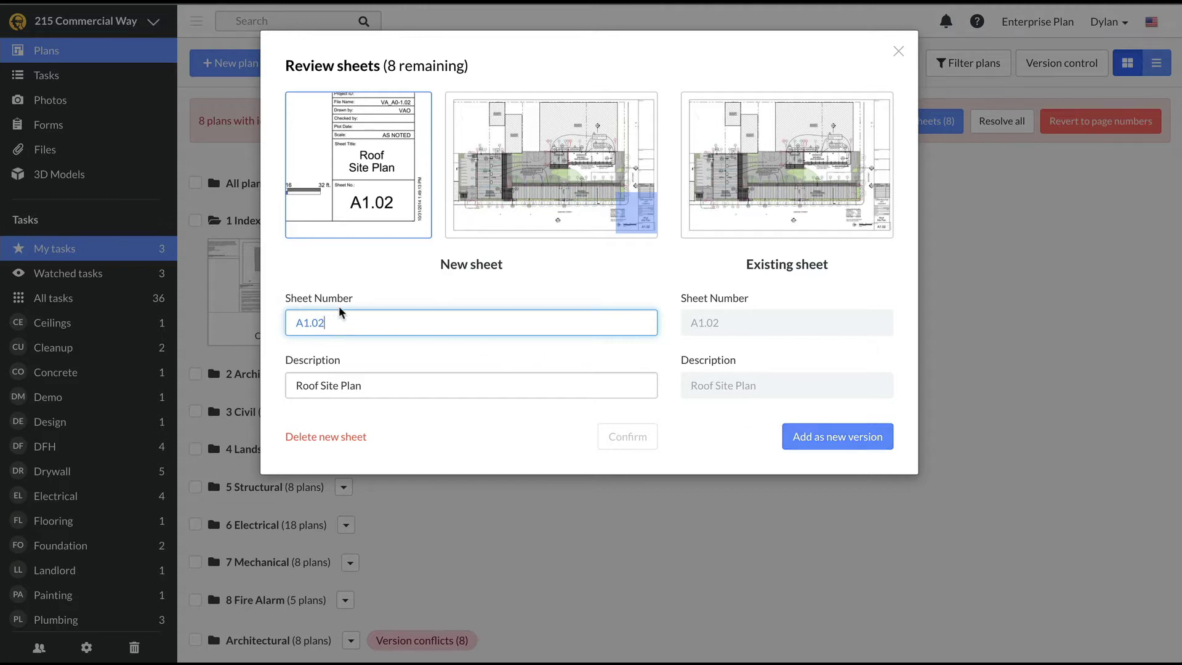
type("a")
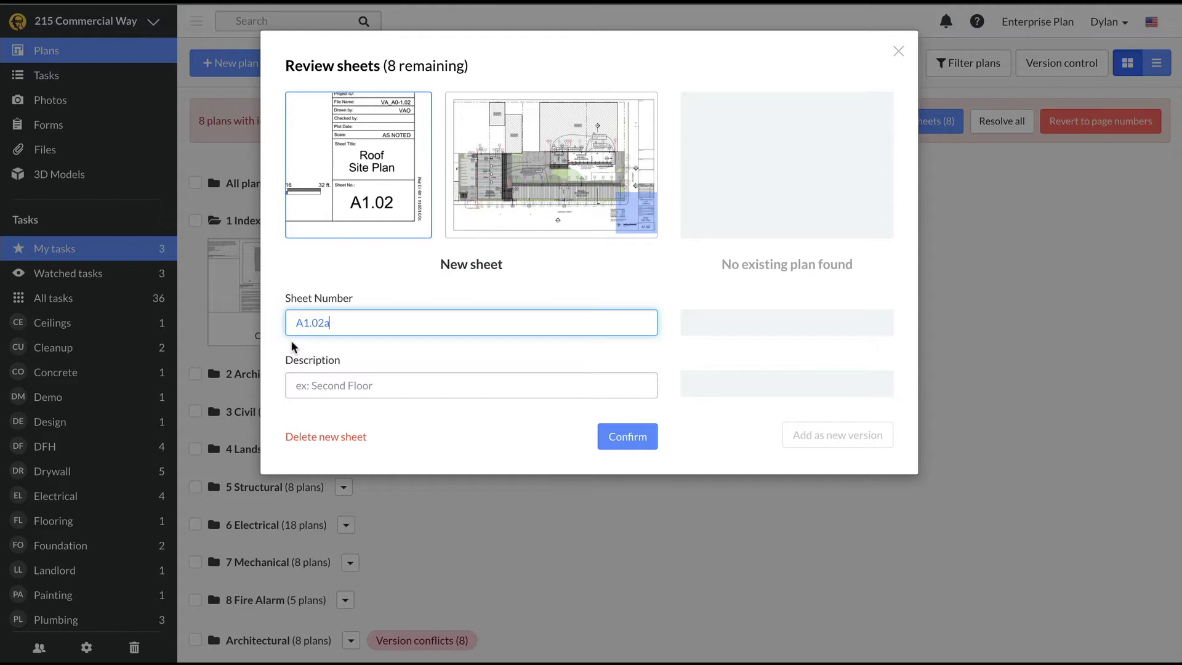
key("BackSpace")
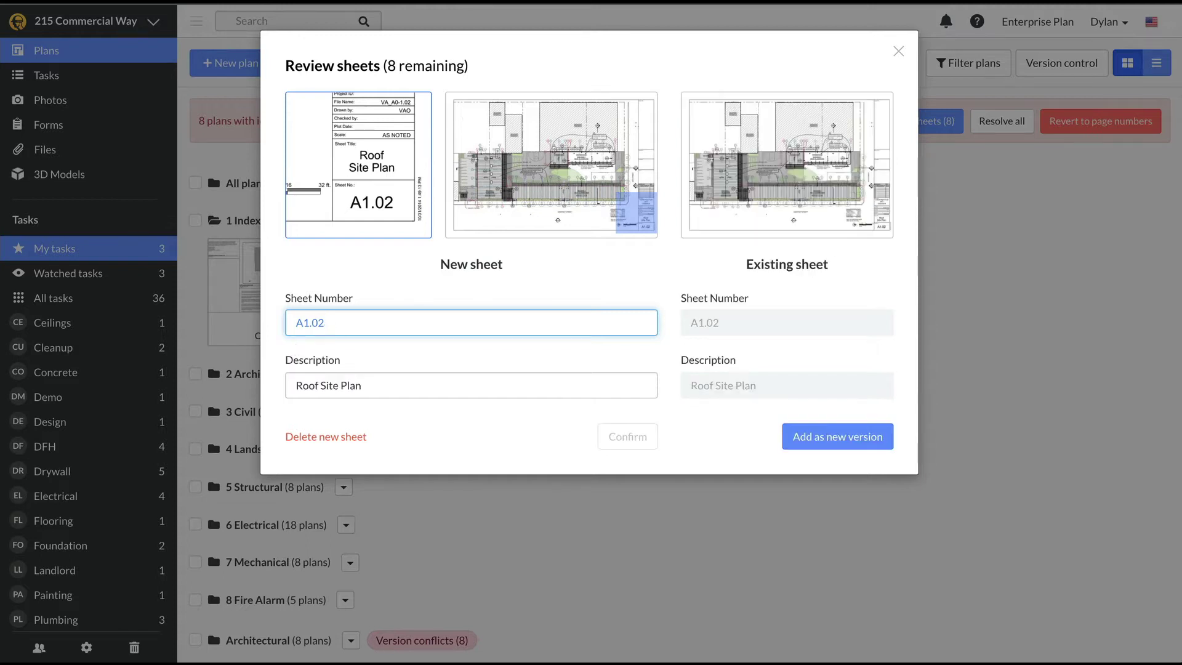
left_click(850, 444)
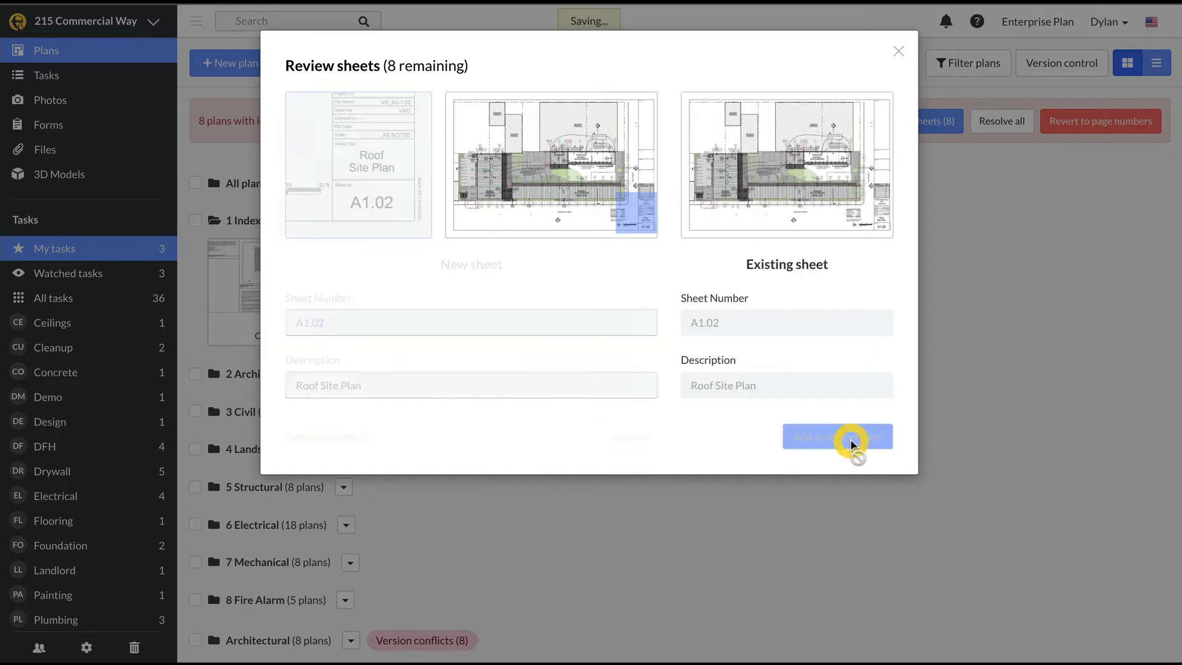
left_click(852, 448)
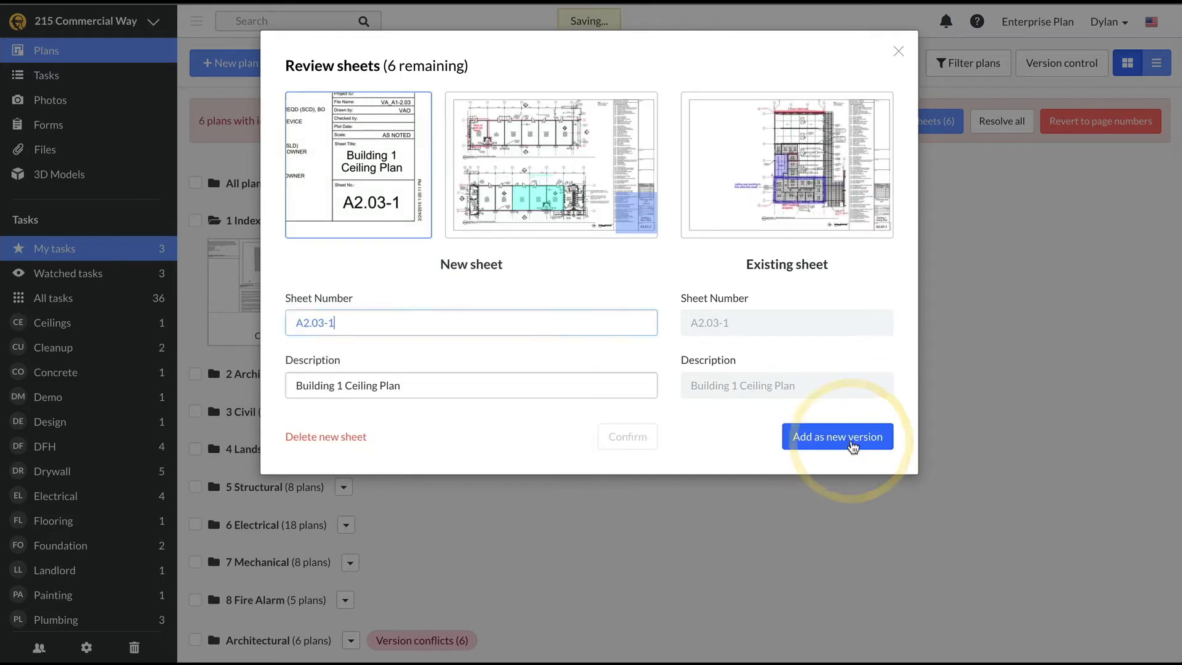
left_click(1004, 133)
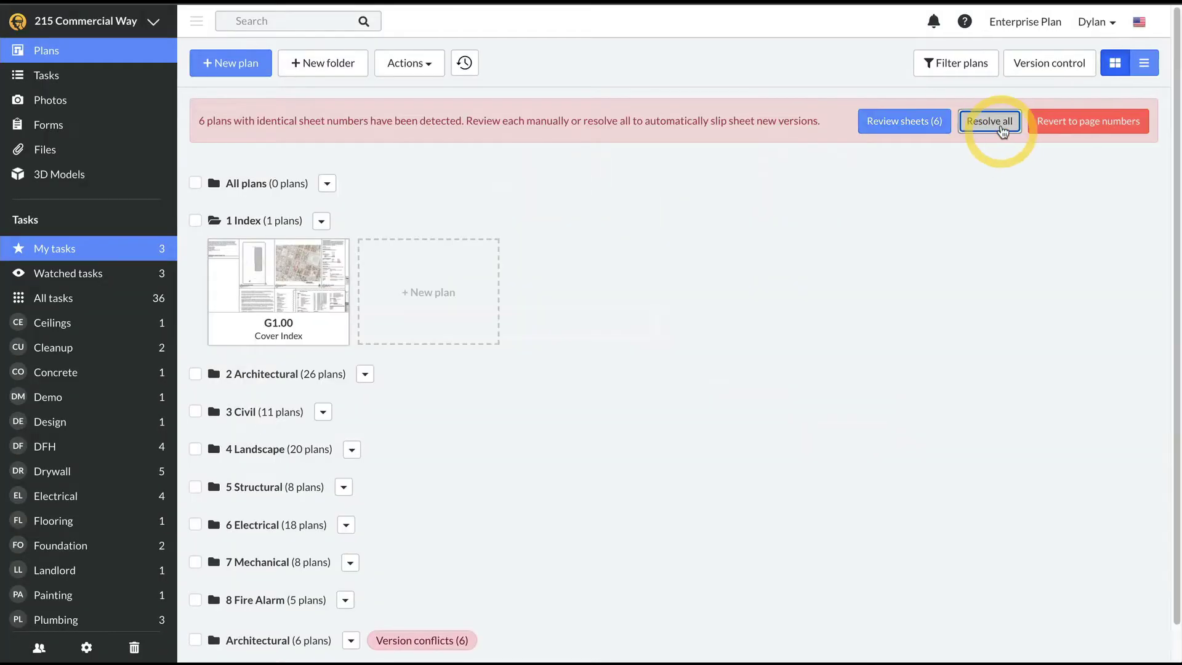
Confirm resolving all remaining conflicts and open sheet A6.02 Building 1 Int. Elevations.
left_click(801, 222)
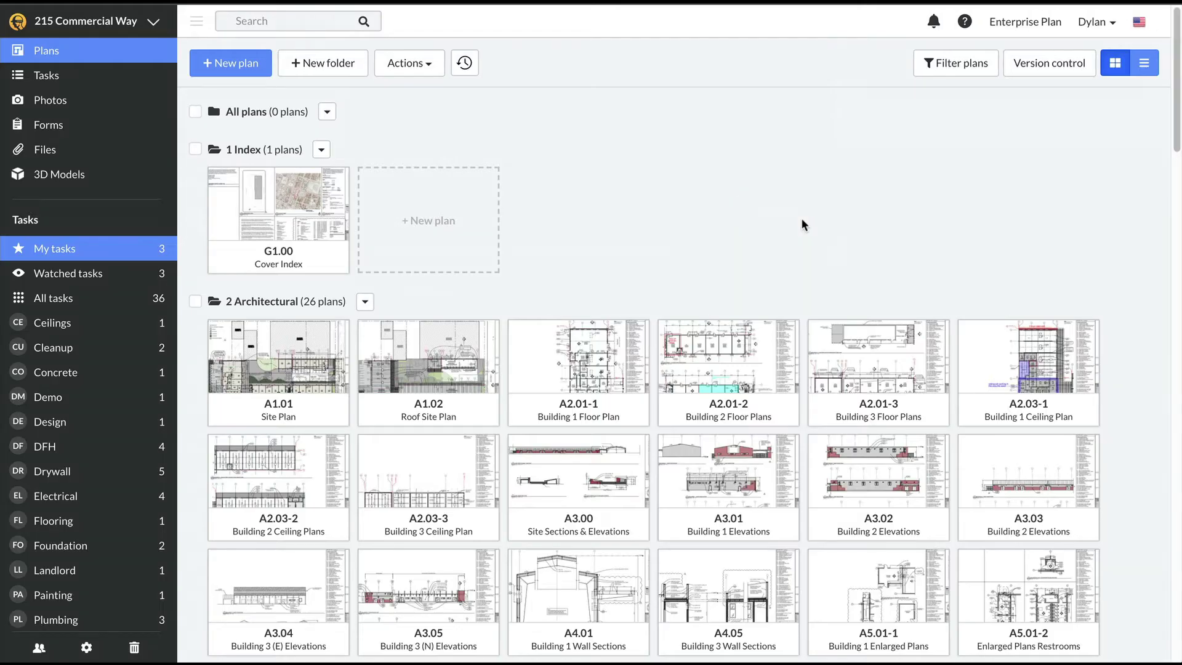
scroll(582, 471, "down", 2)
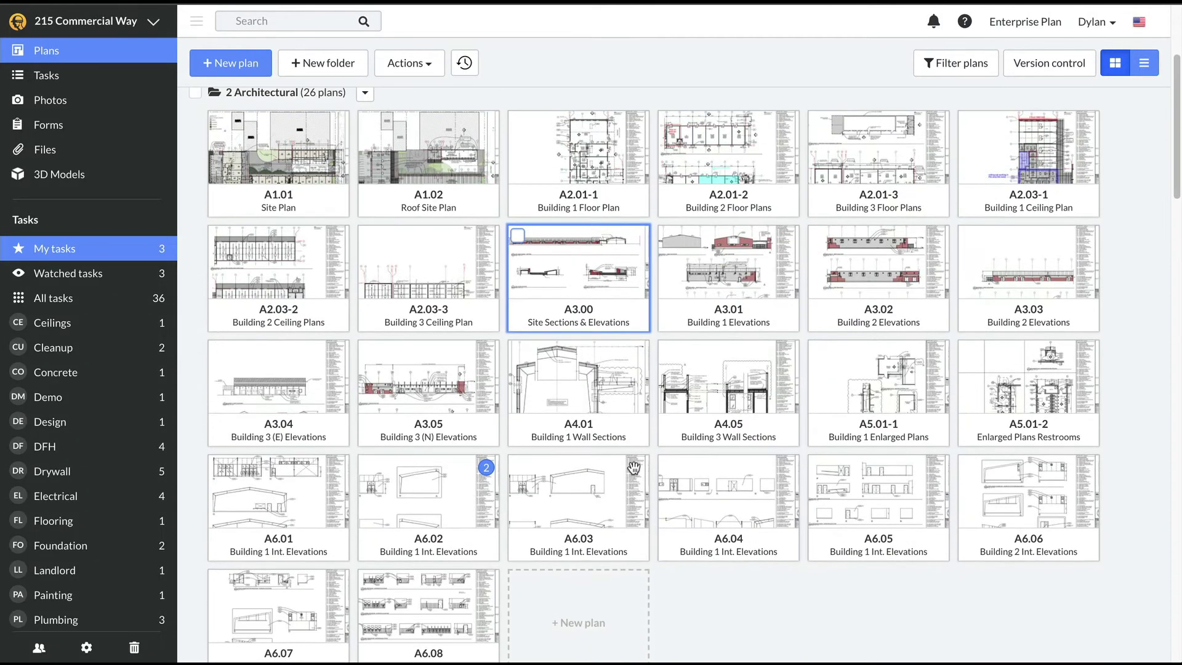
left_click(441, 506)
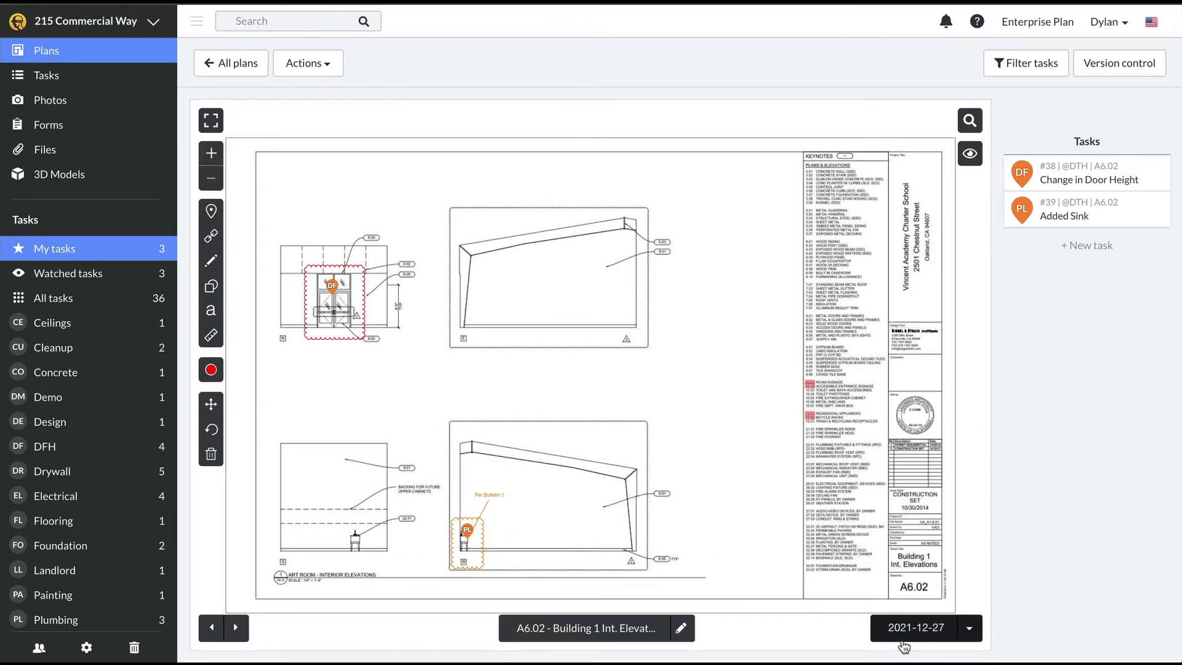
Switch sheet A6.02 to its 2021-12-28 version, then to the older 2021-12-27 version.
left_click(969, 632)
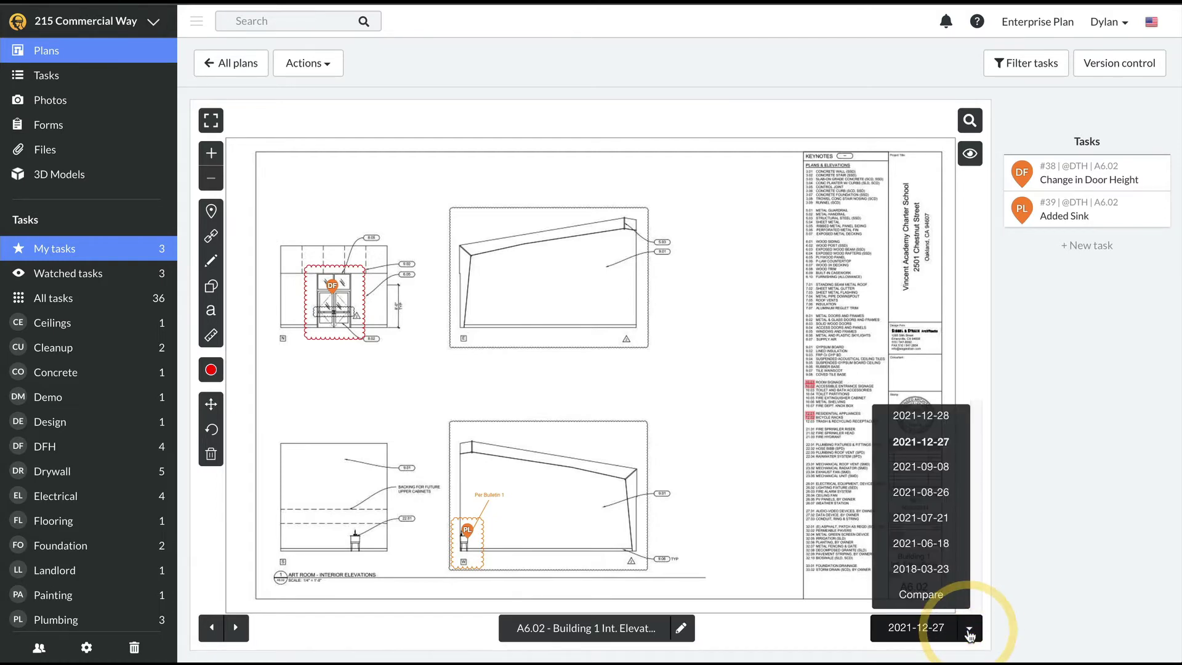
left_click(924, 423)
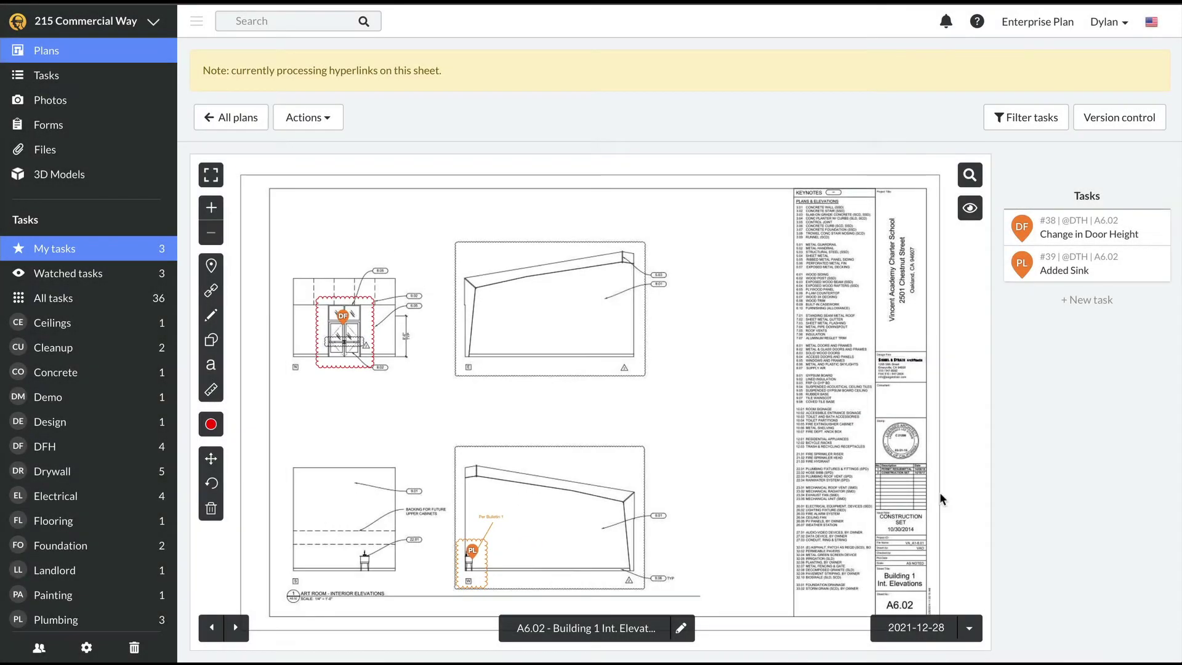
left_click(972, 635)
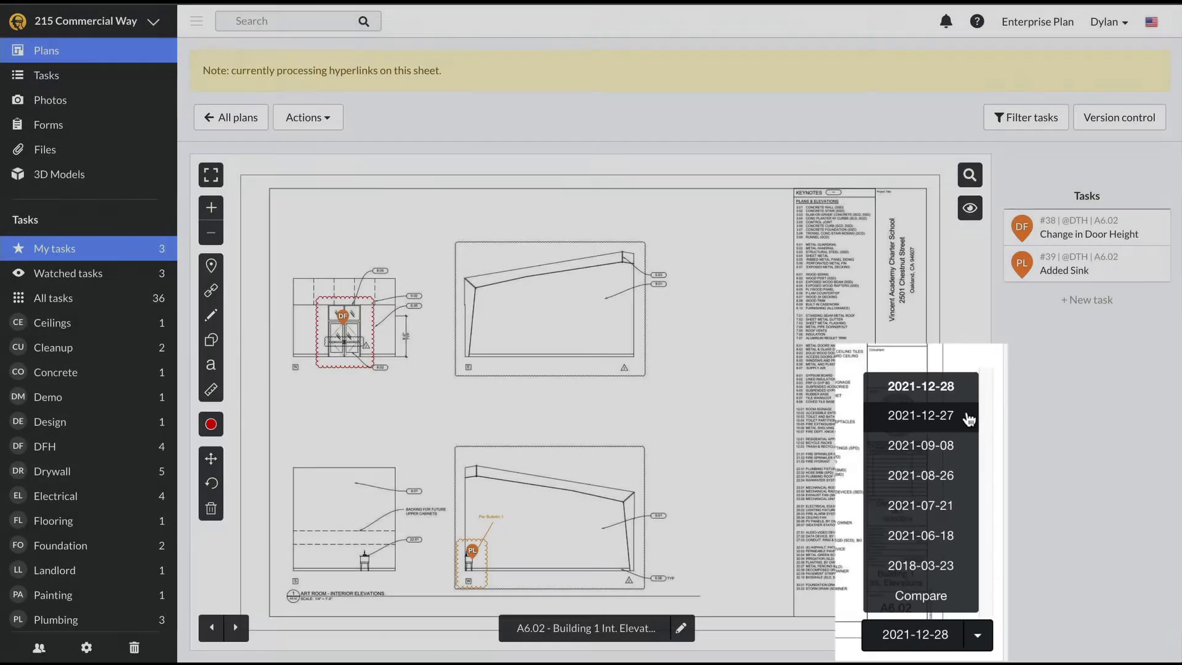
left_click(965, 416)
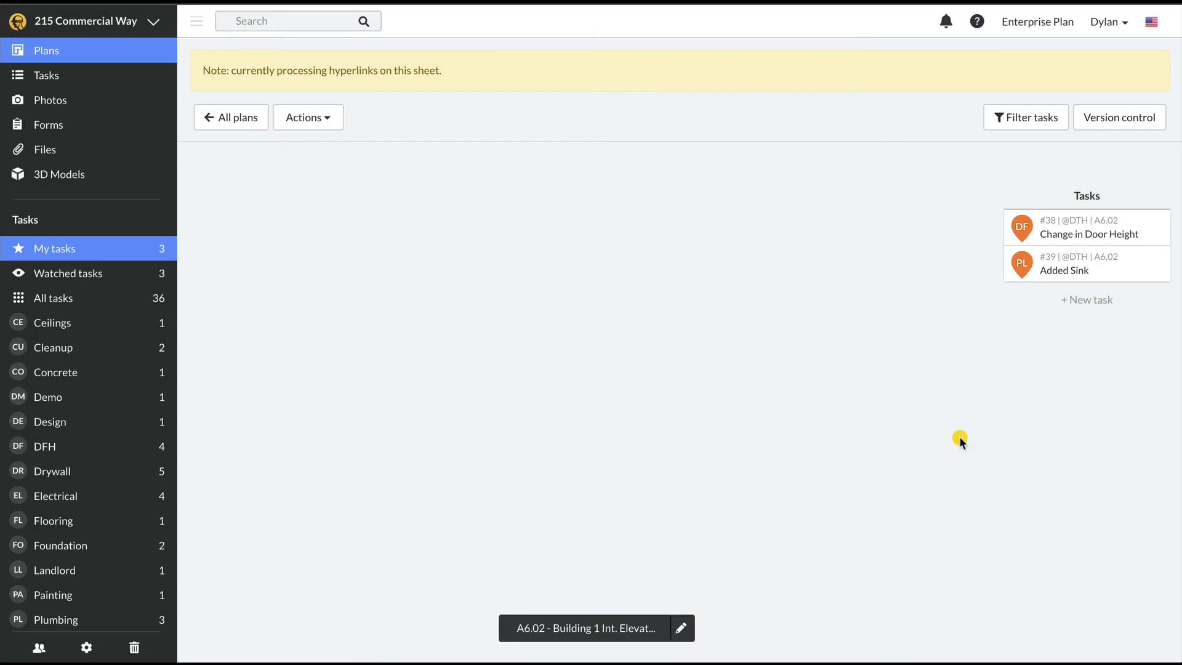
scroll(670, 421, "up", 3)
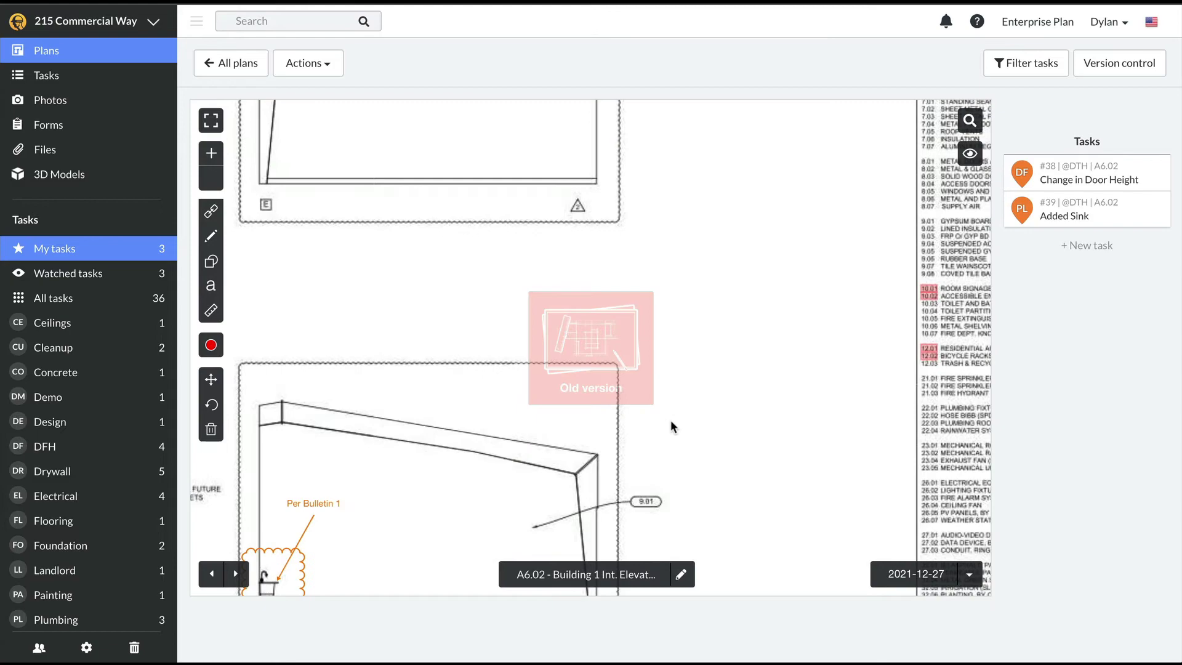
Inspect the older sheet's clouded door elevation, then return to the 2021-12-28 version.
left_click_drag(681, 449, 988, 482)
left_click_drag(853, 398, 885, 414)
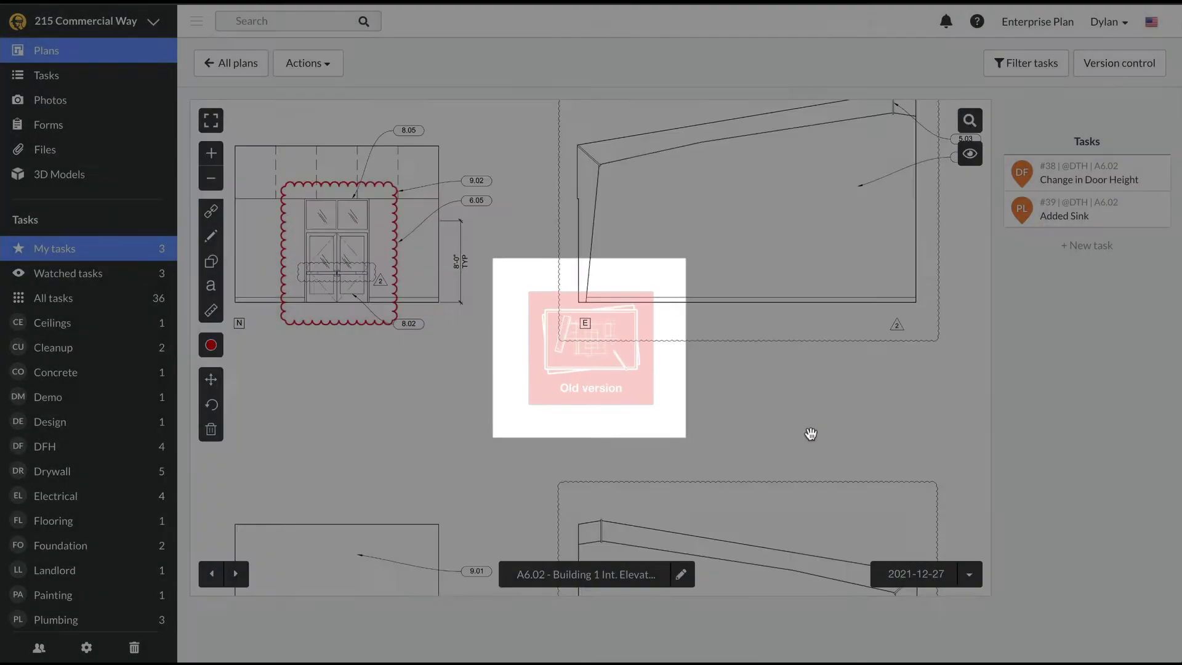
left_click_drag(810, 435, 782, 383)
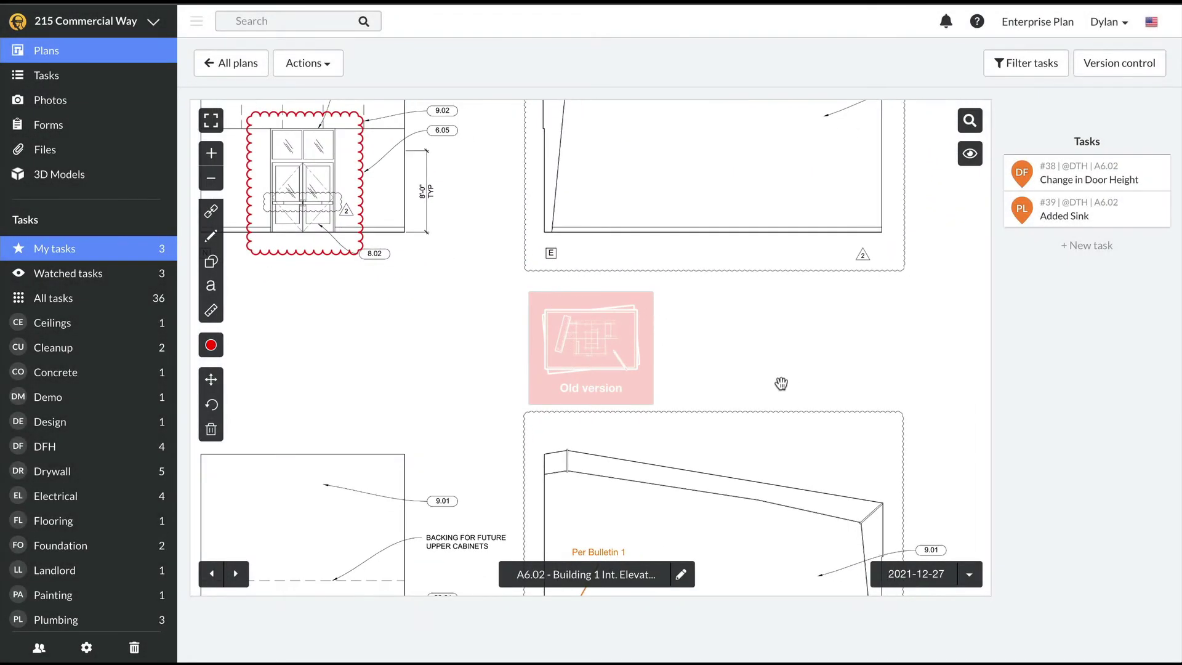
left_click(972, 576)
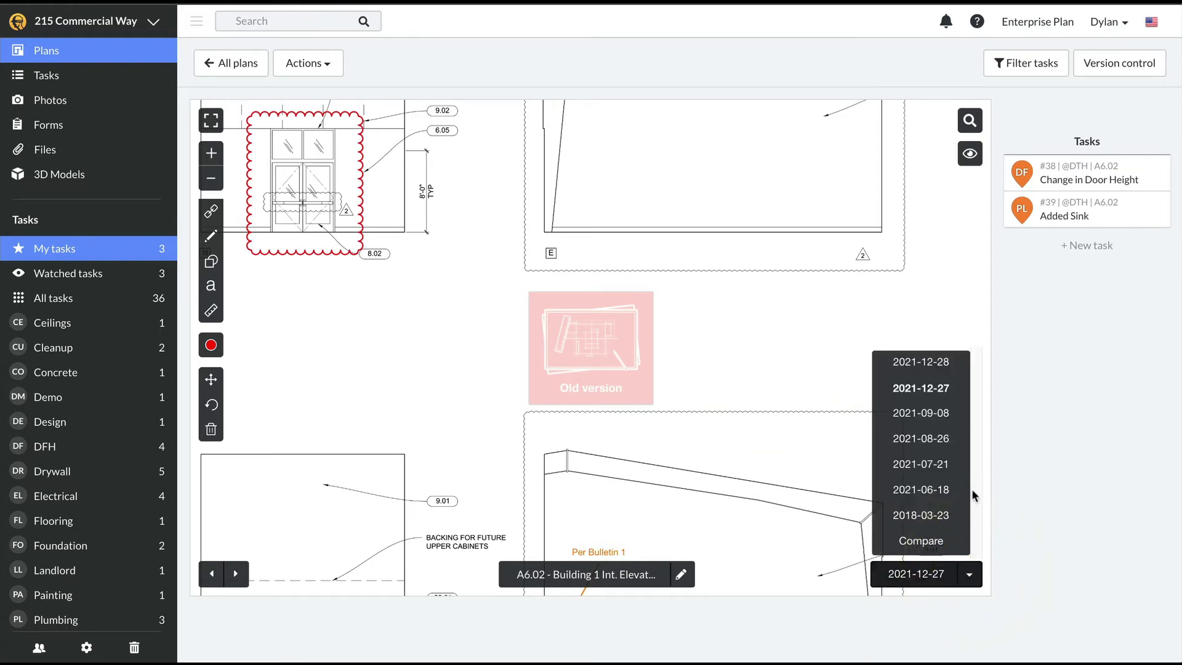
left_click(961, 366)
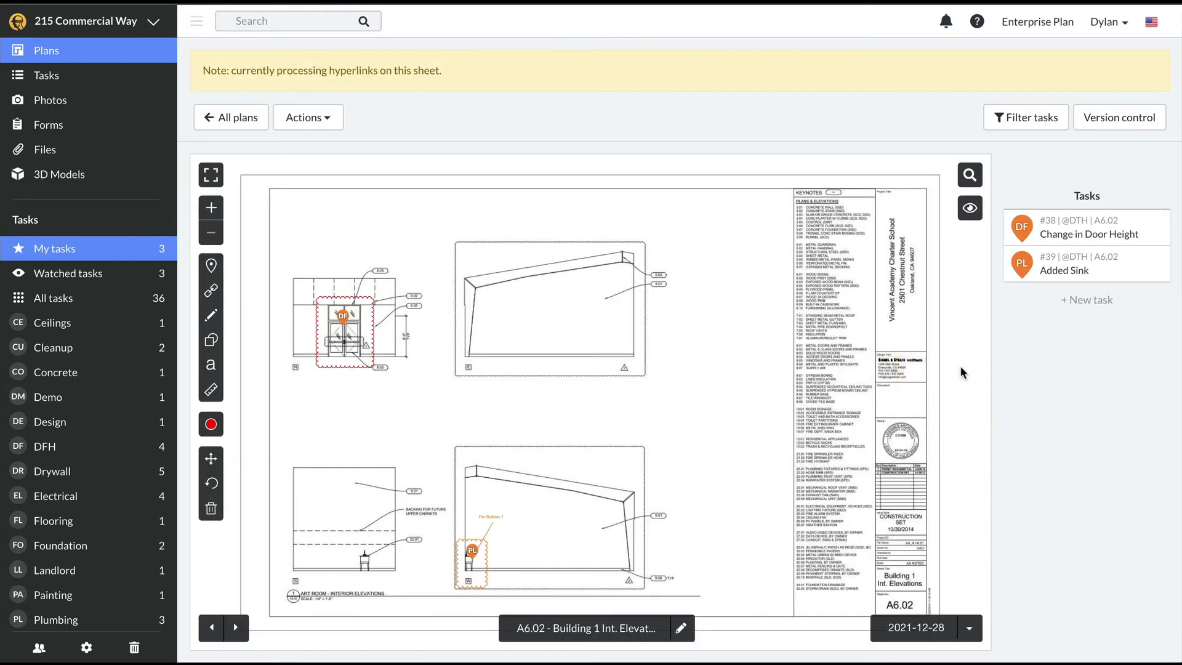
In Sheet Version Control, edit and save the newest A6.02 version's details.
left_click(1109, 117)
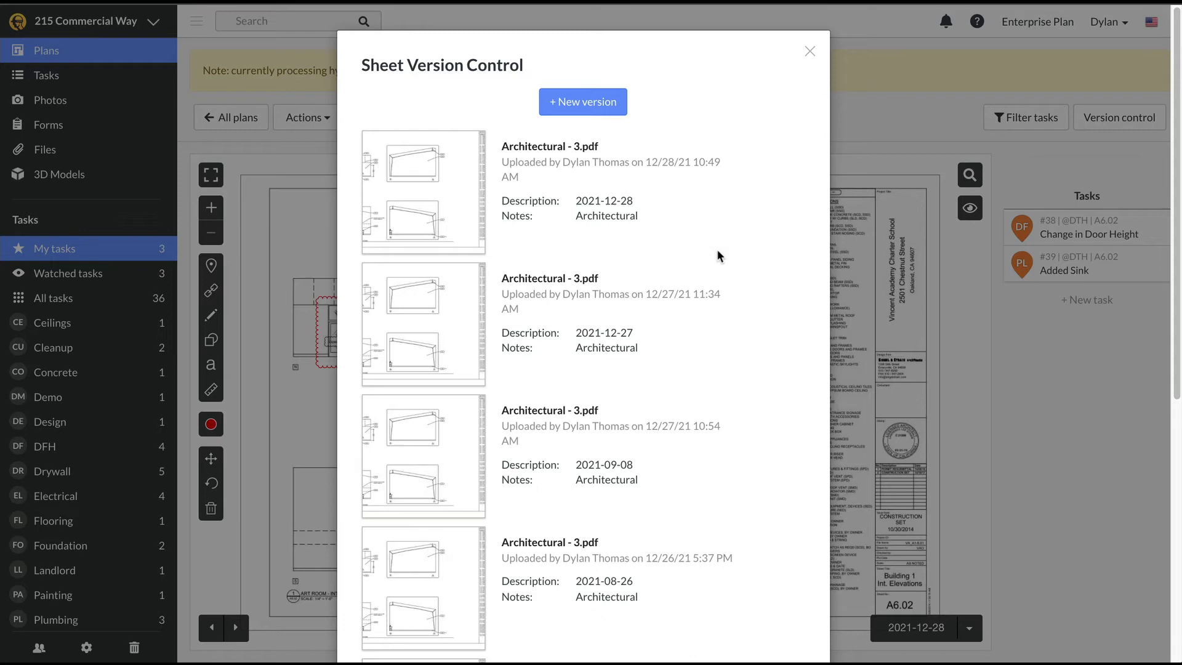
left_click(780, 197)
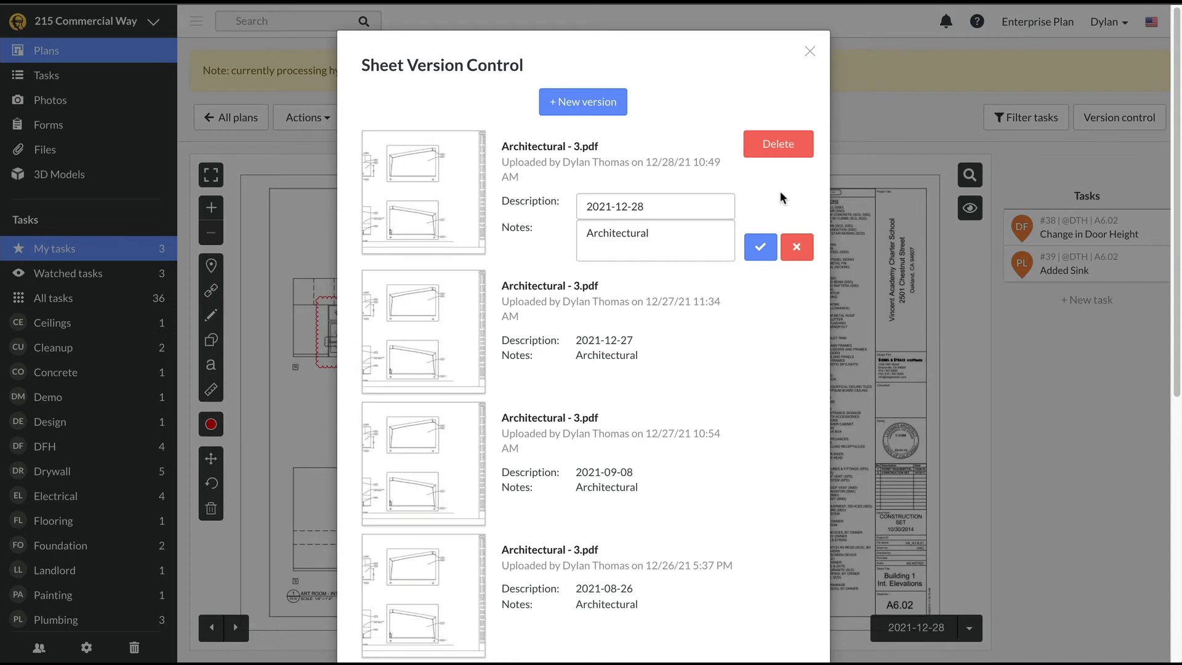
left_click(766, 250)
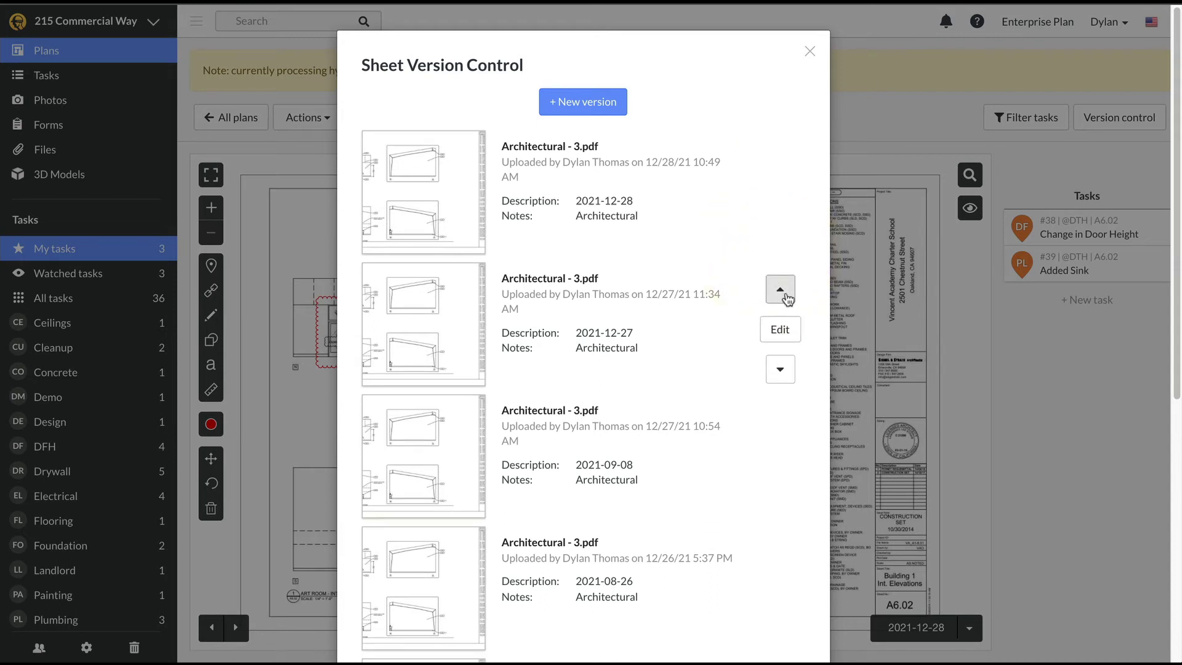
Move 12/27 above 12/28 and back, keeping 12/28 on top, then return to all plans.
left_click(780, 291)
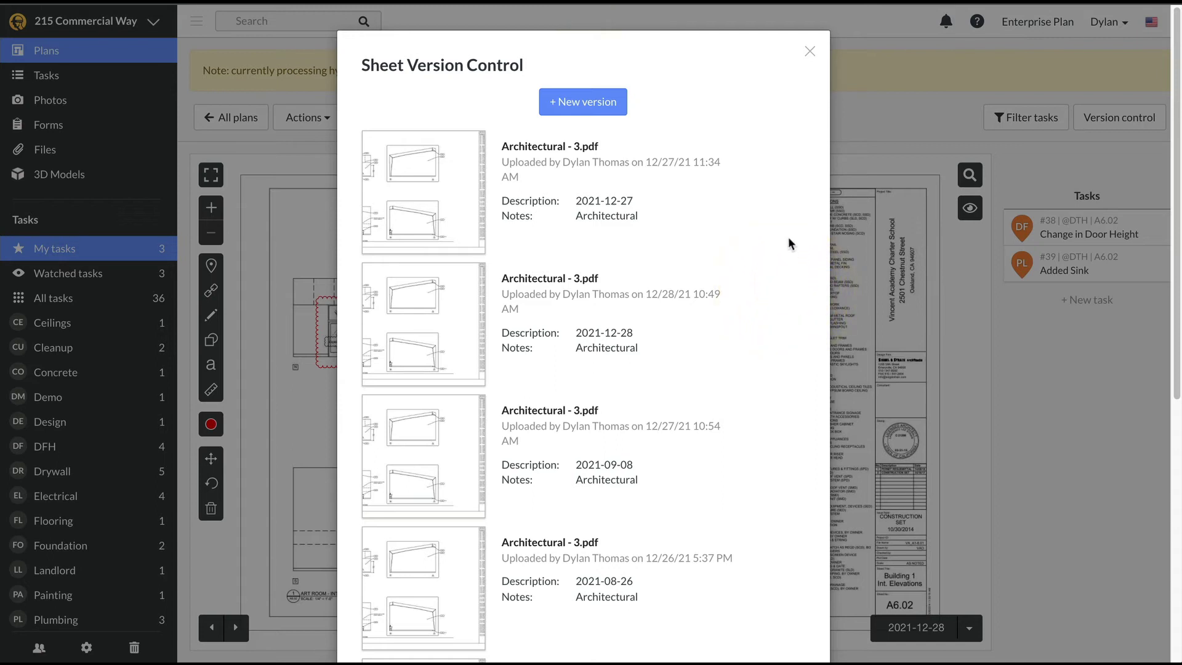
mouse_move(585, 193)
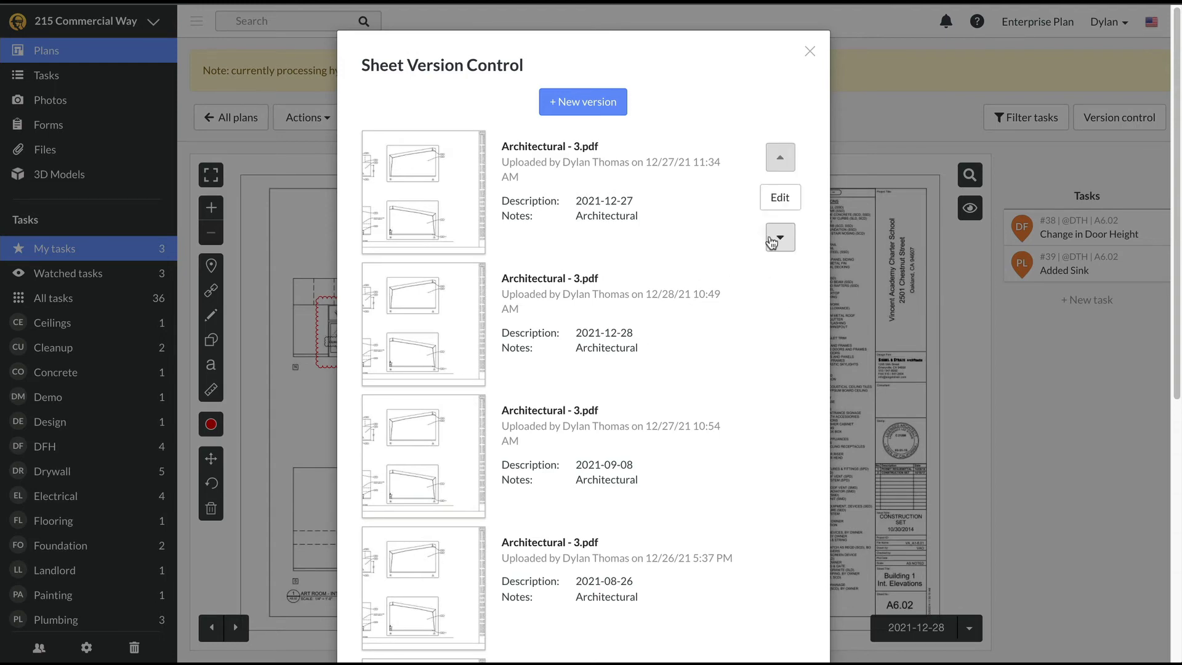
left_click(774, 237)
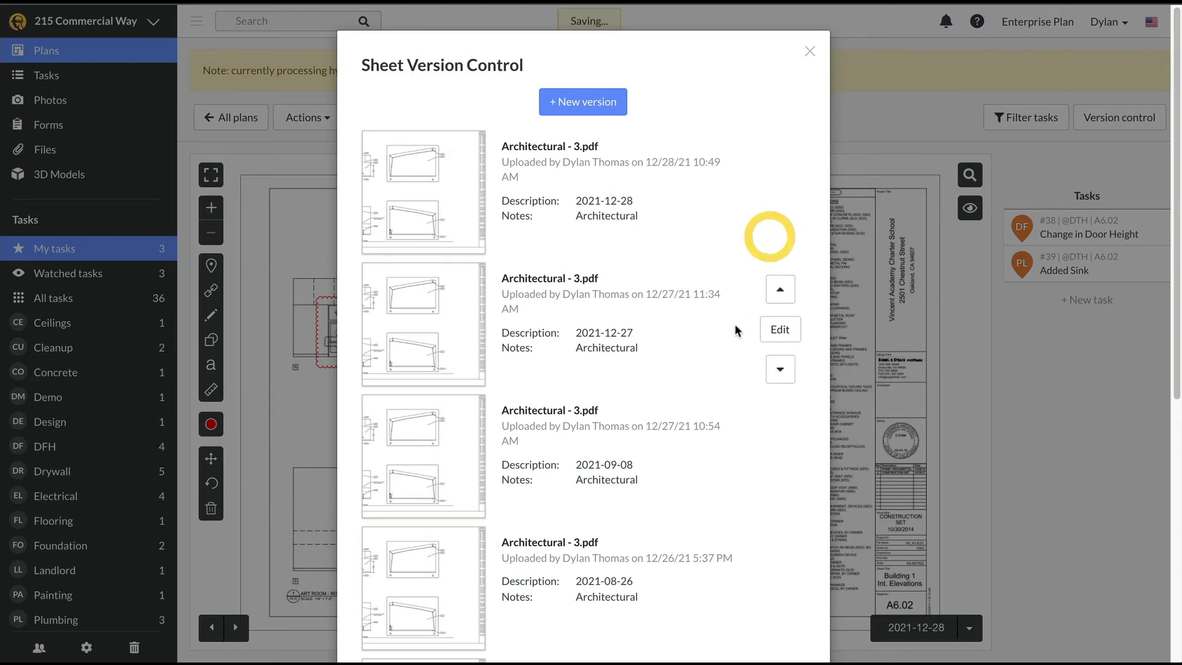
left_click(812, 53)
left_click(235, 128)
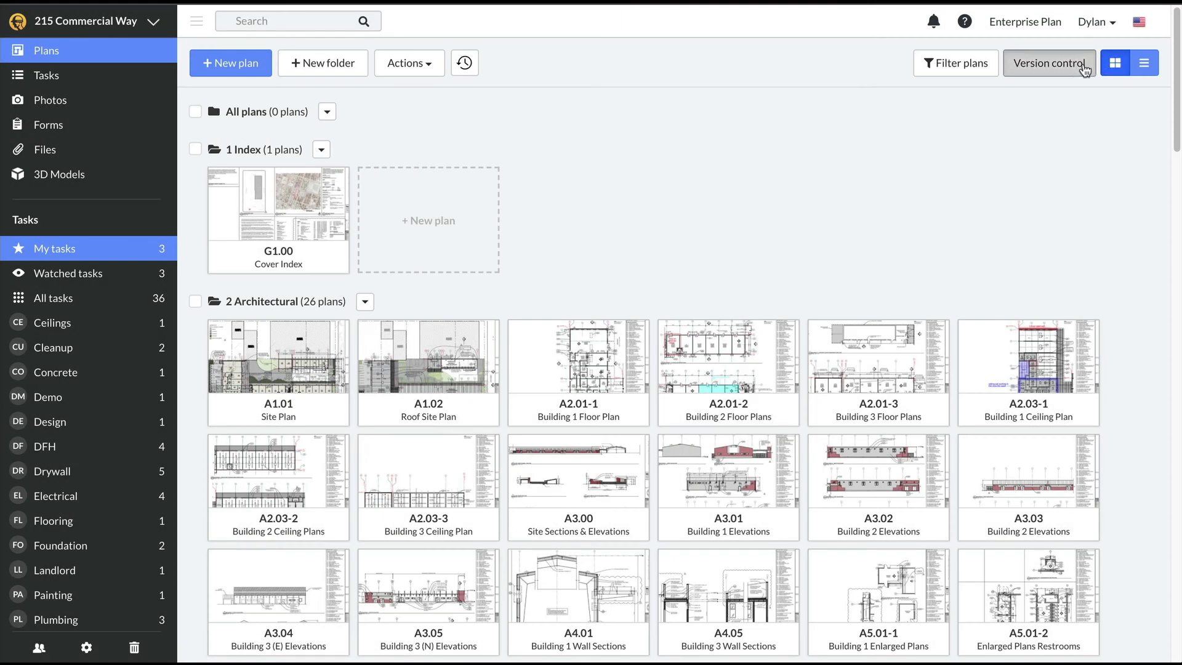
Export the drawing log, describe the newest Architectural.pdf as '100% CD Set', and open A6.02.
left_click(1083, 68)
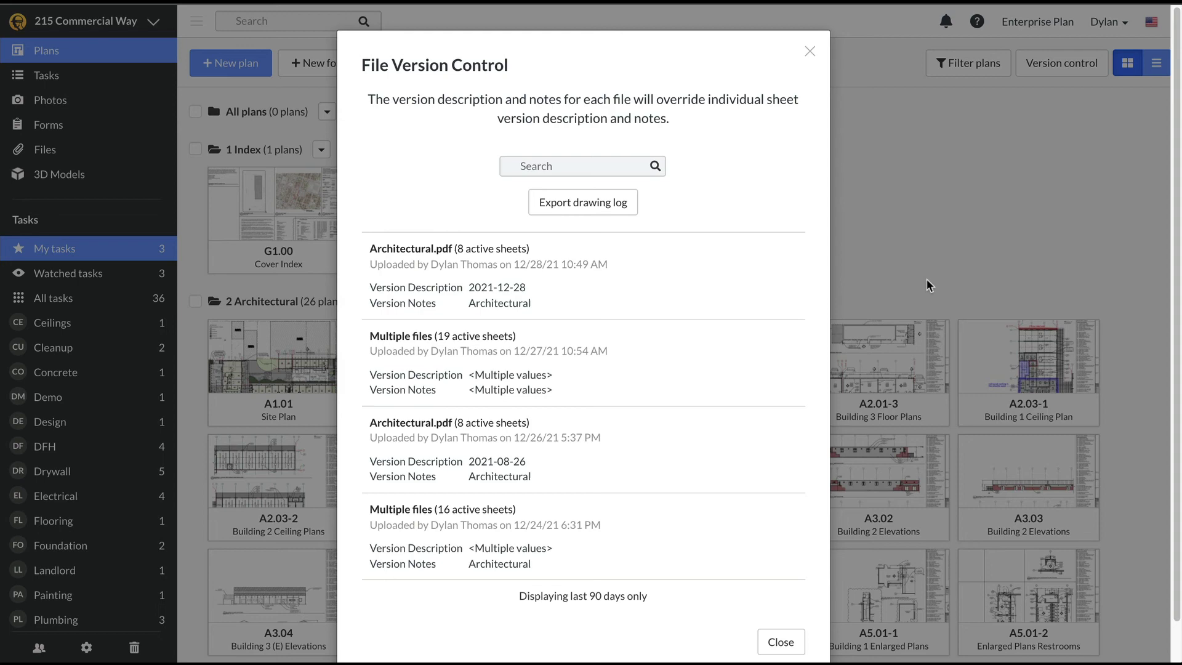
left_click(573, 210)
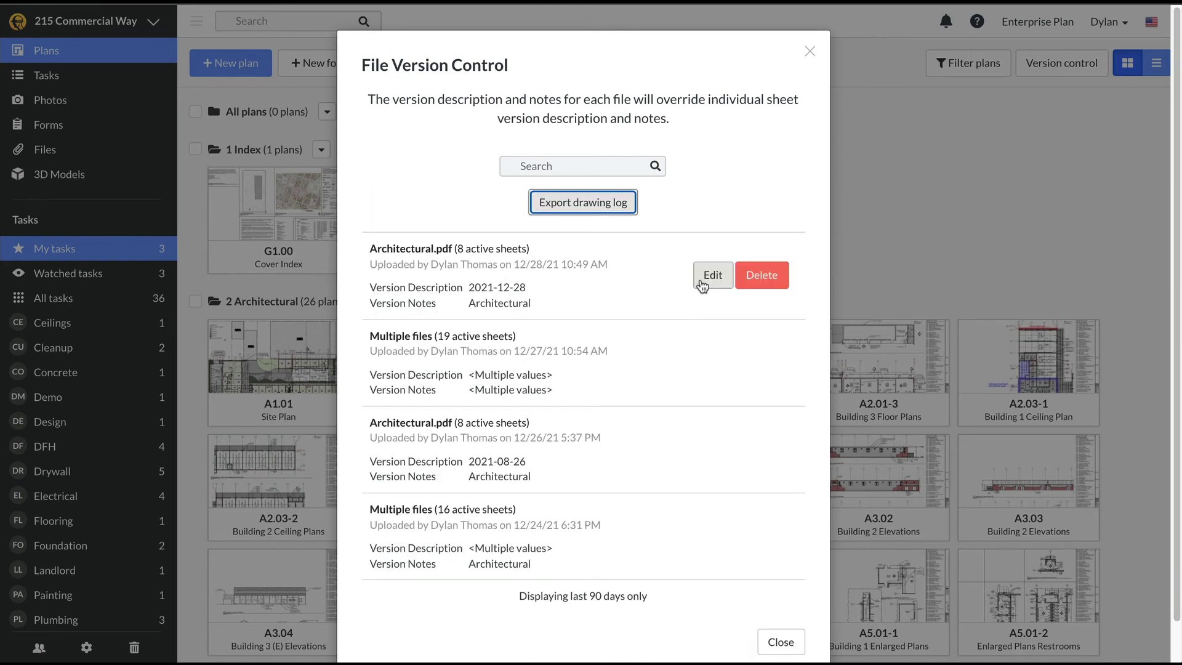
left_click(704, 275)
double_click(622, 296)
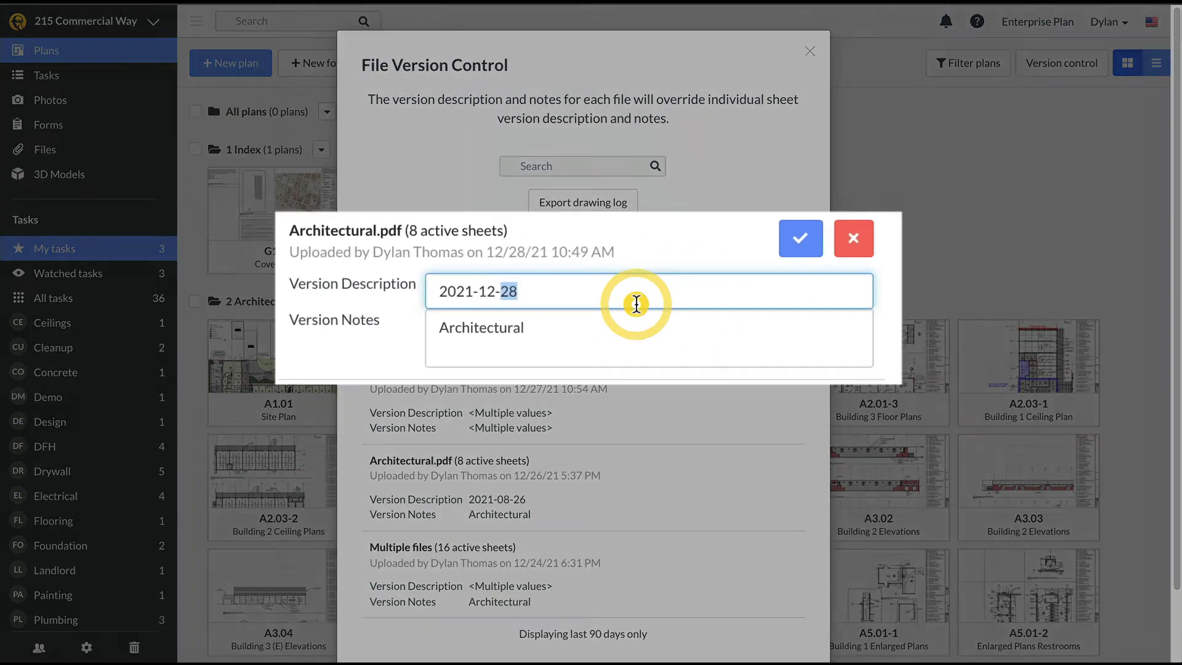
triple_click(636, 304)
type("100")
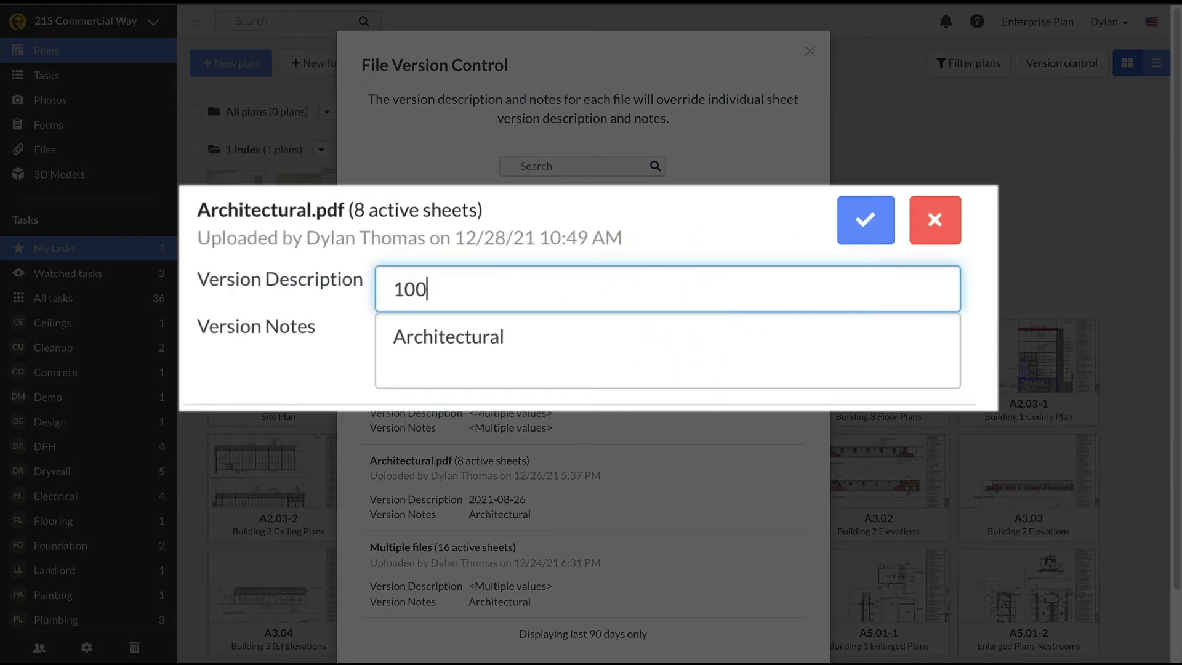
type("% CD Se")
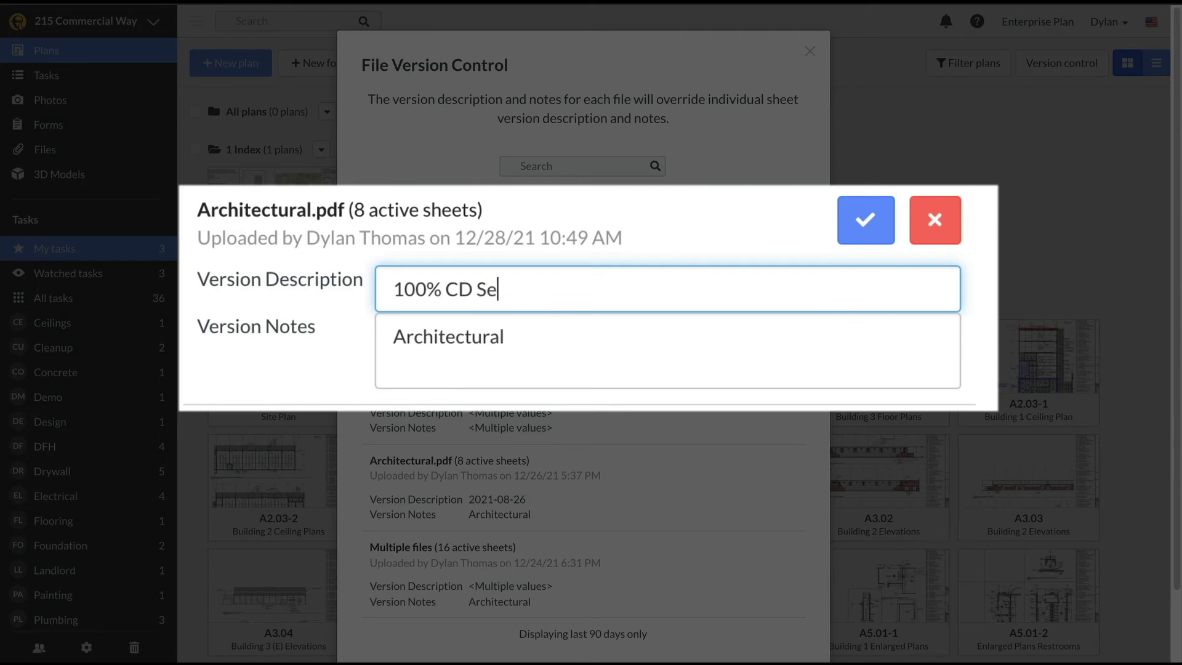
type("t")
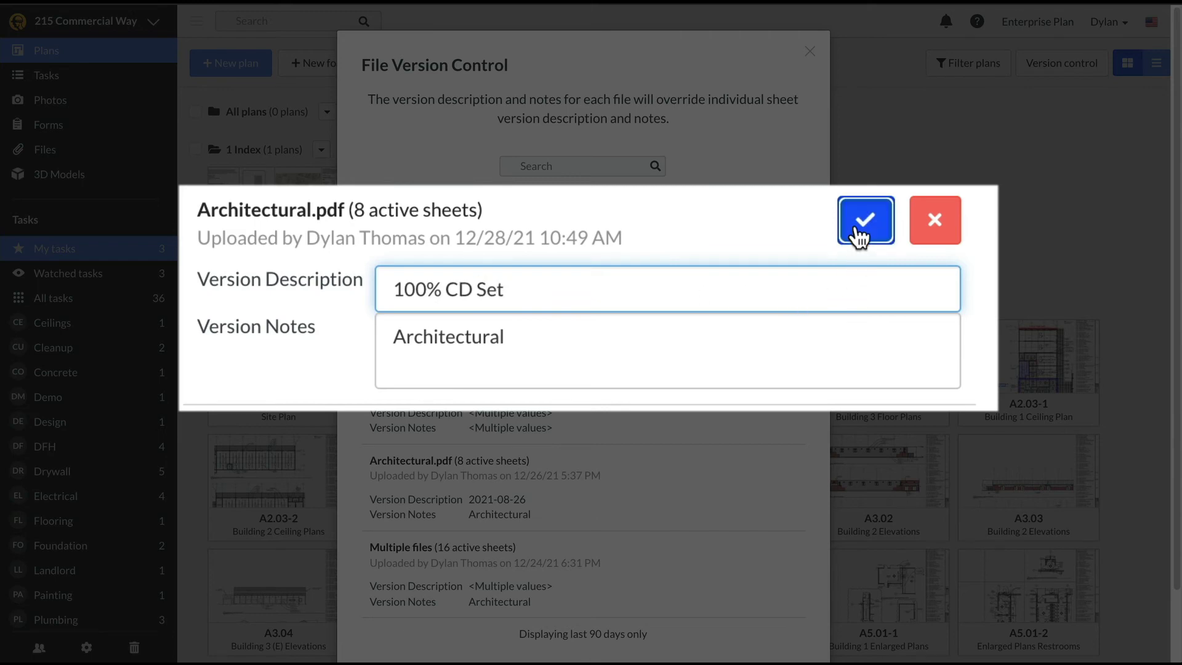
left_click(860, 224)
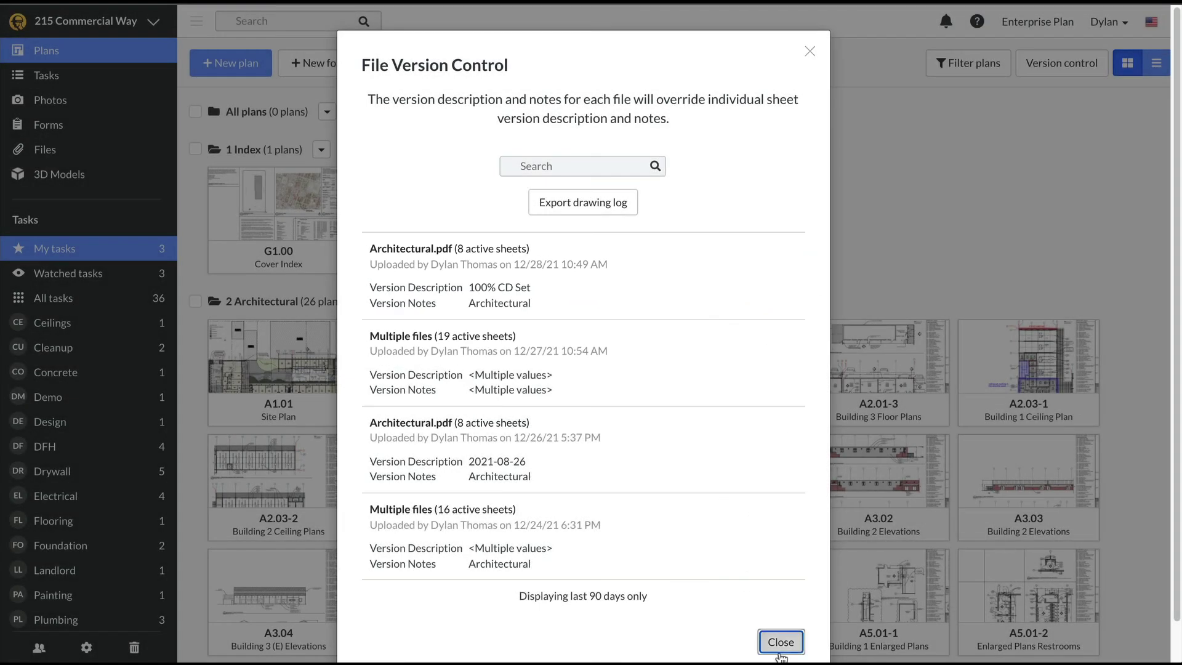
left_click(779, 642)
scroll(480, 471, "down", 2)
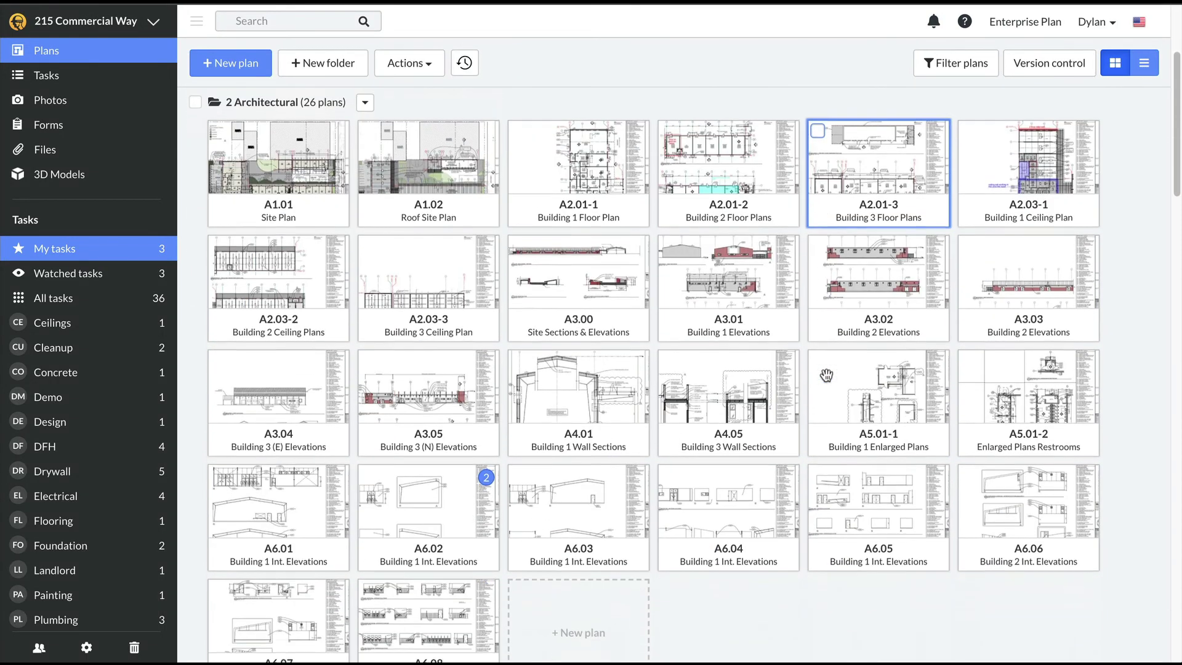
left_click(452, 529)
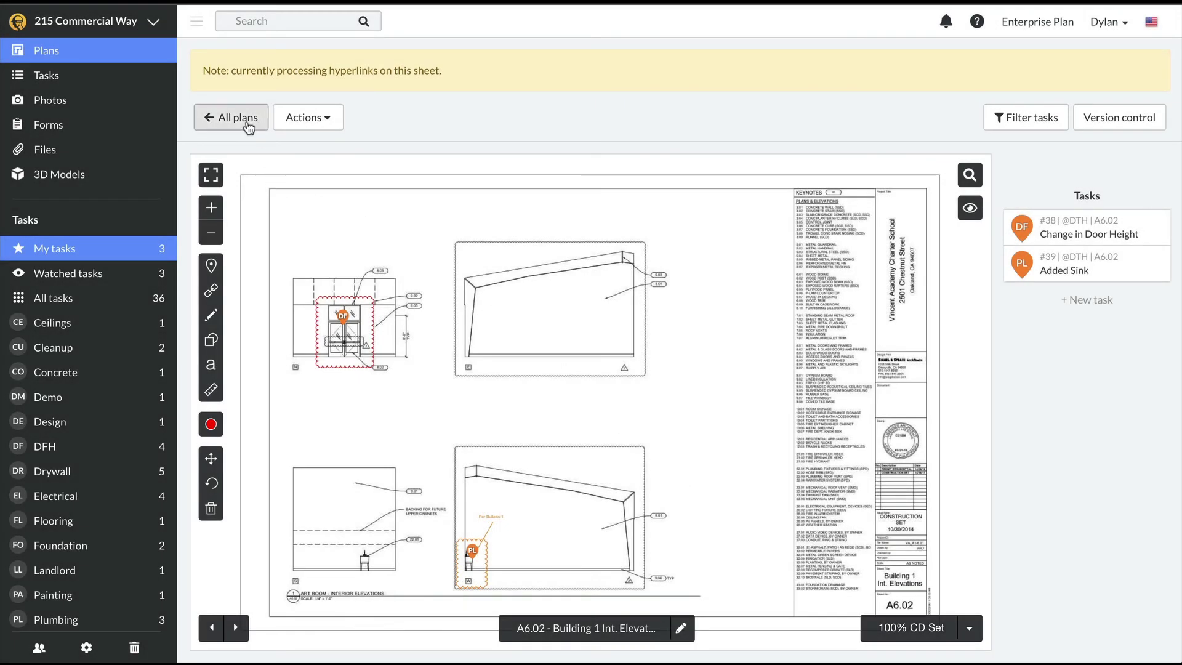
From all plans, filter the plans list by the '100% CD Set' version set.
left_click(248, 126)
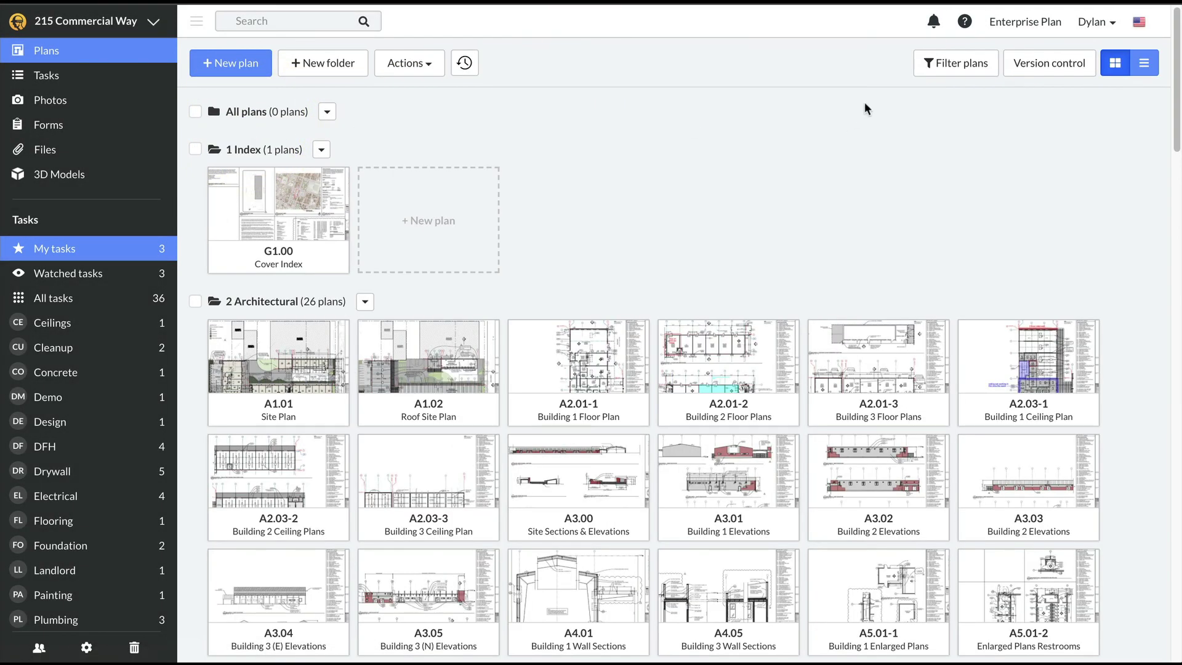
left_click(947, 65)
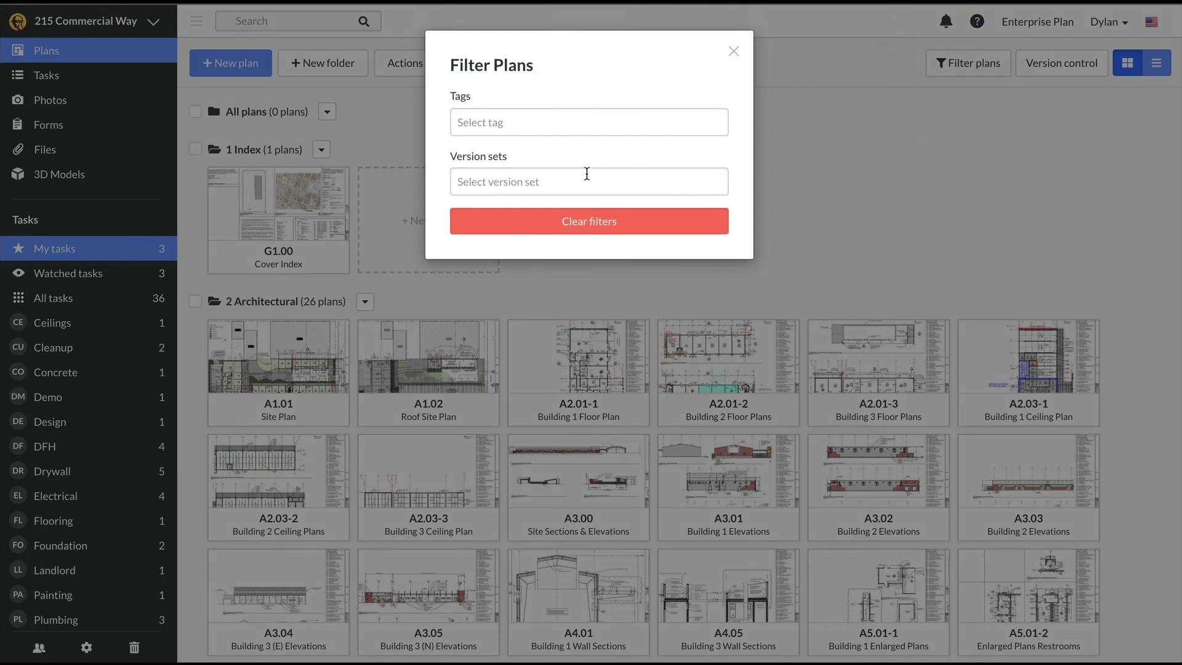
left_click(581, 181)
type("100")
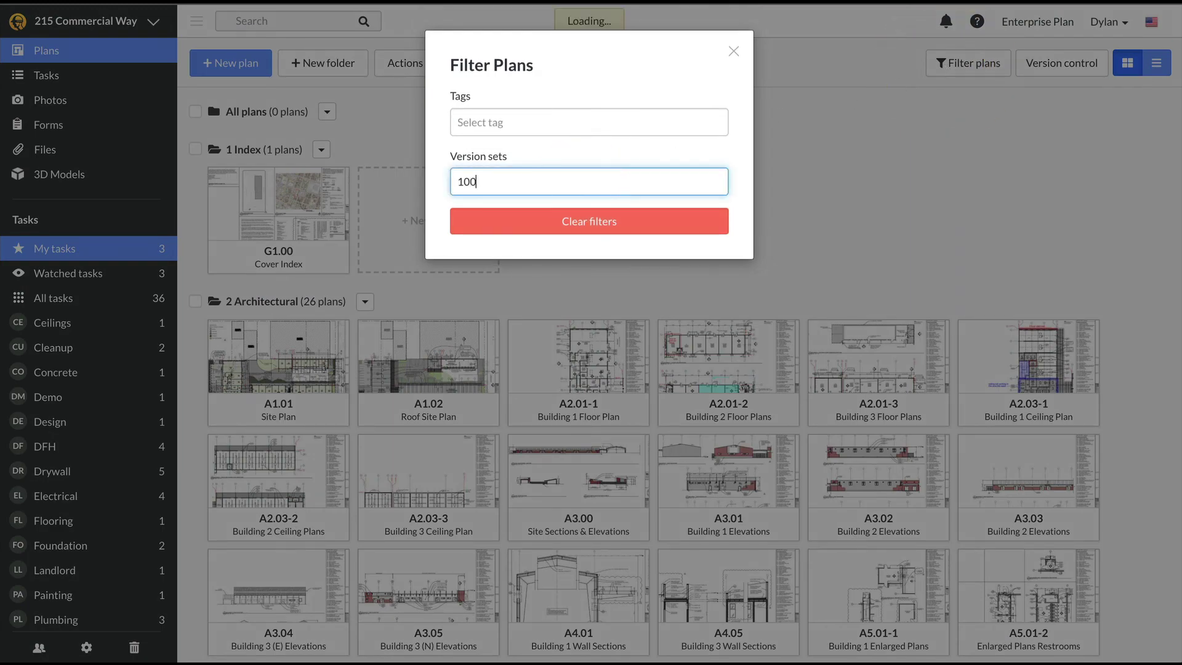
type("%")
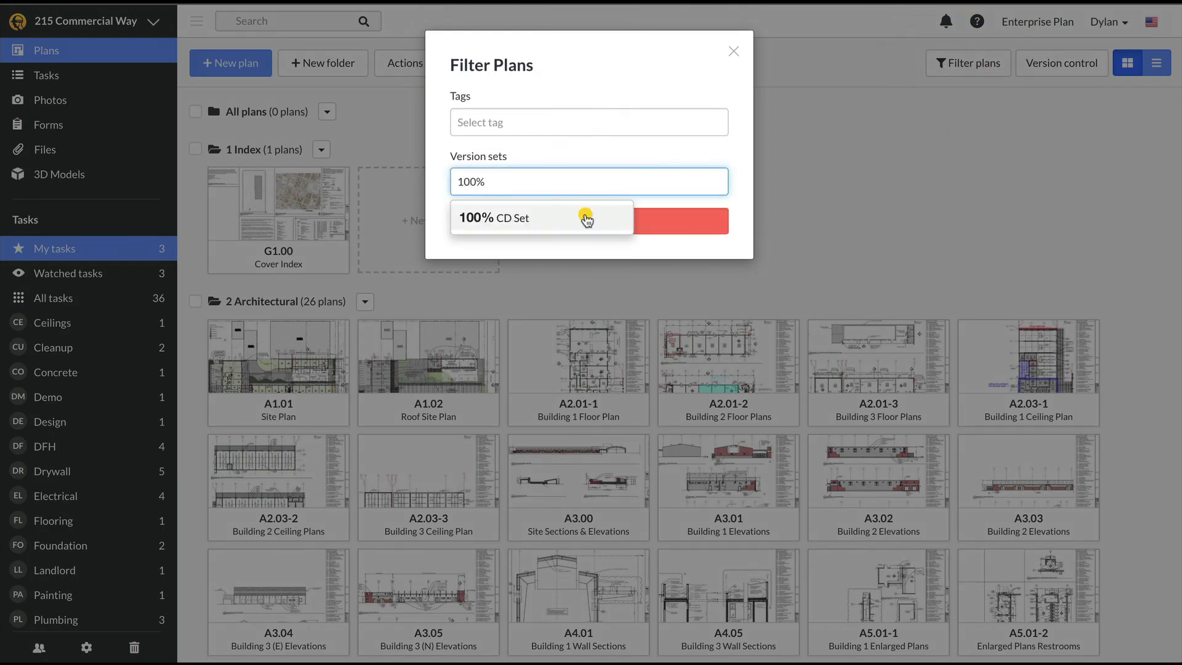
left_click(586, 218)
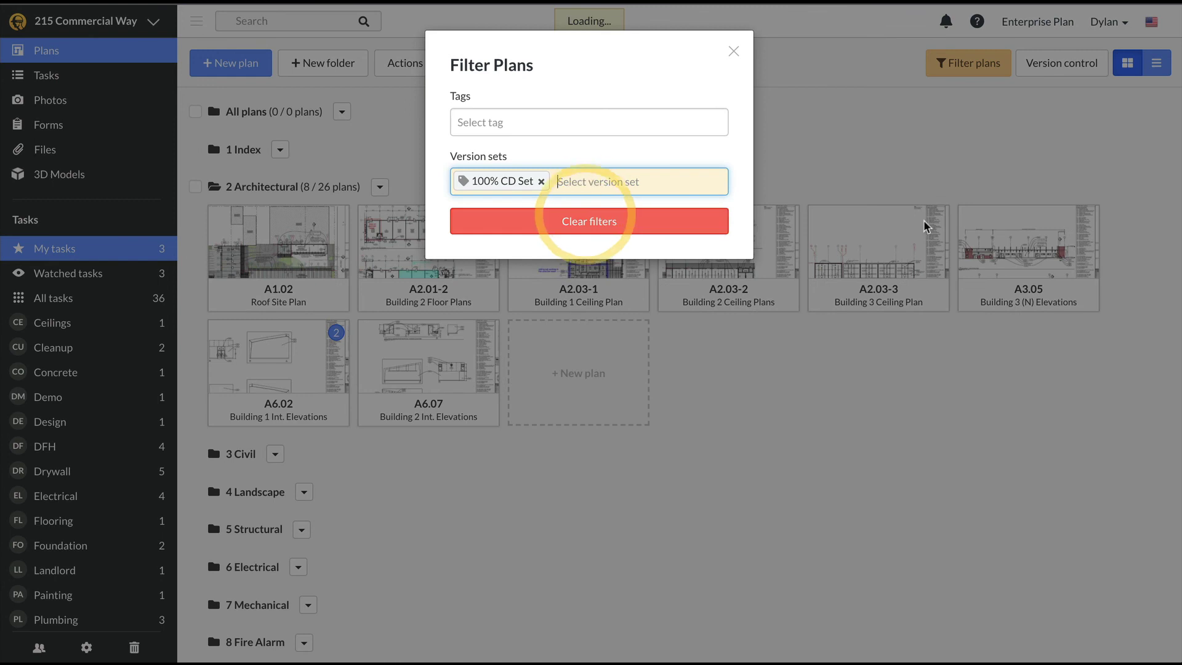
left_click(881, 153)
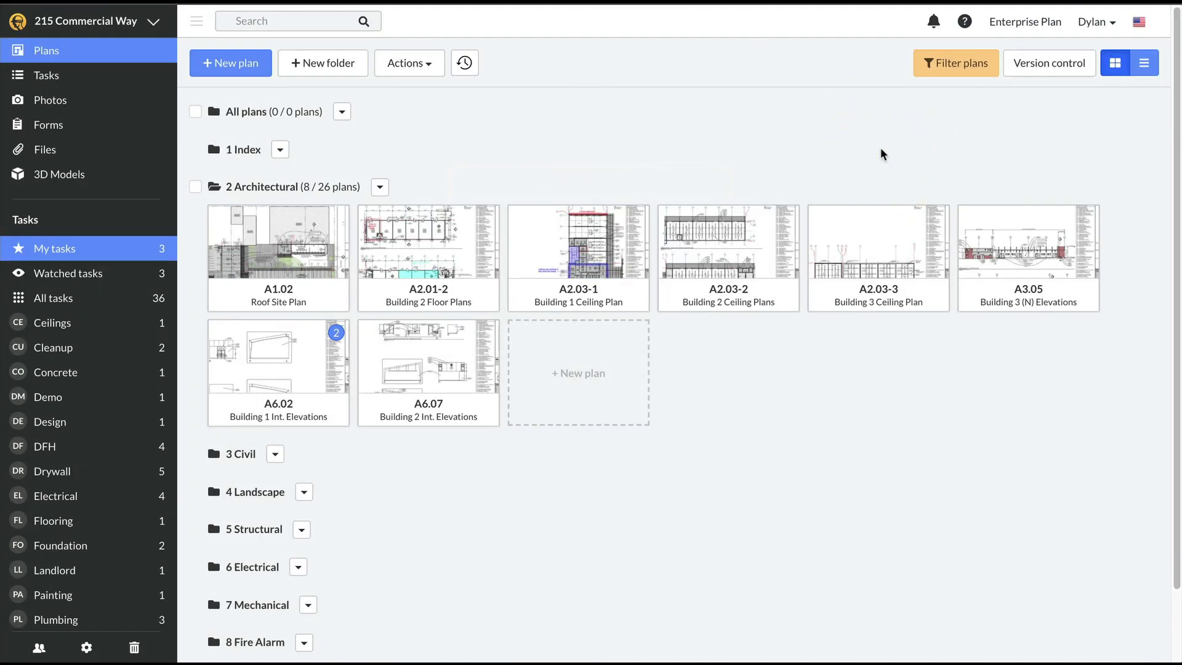